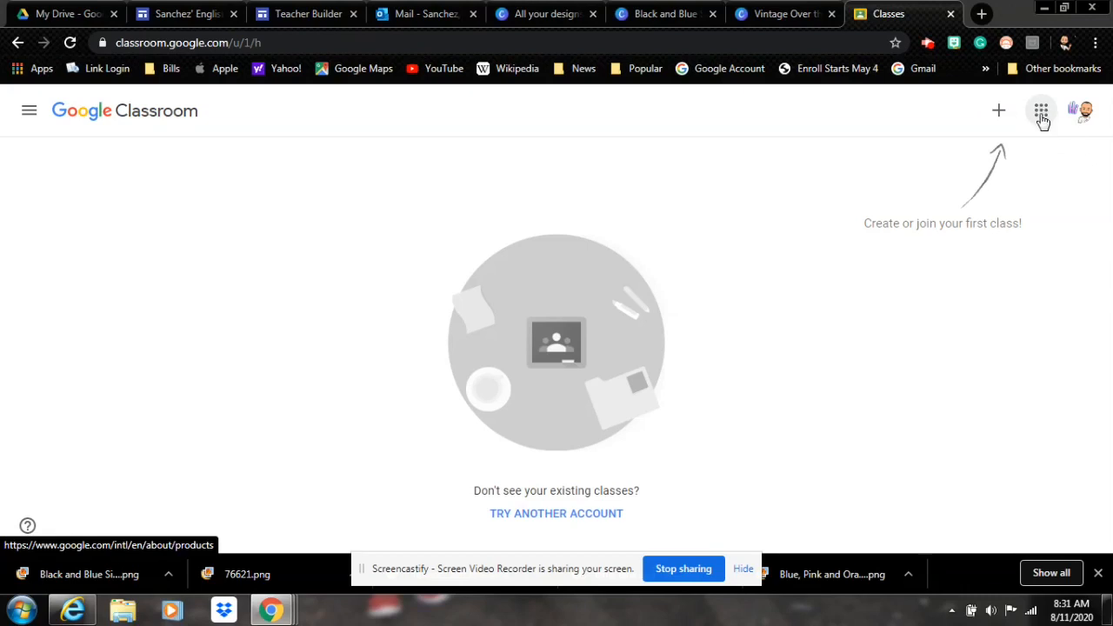
Step: Open Google Drive from the Google apps list and return to the Classroom classes page
click(1042, 120)
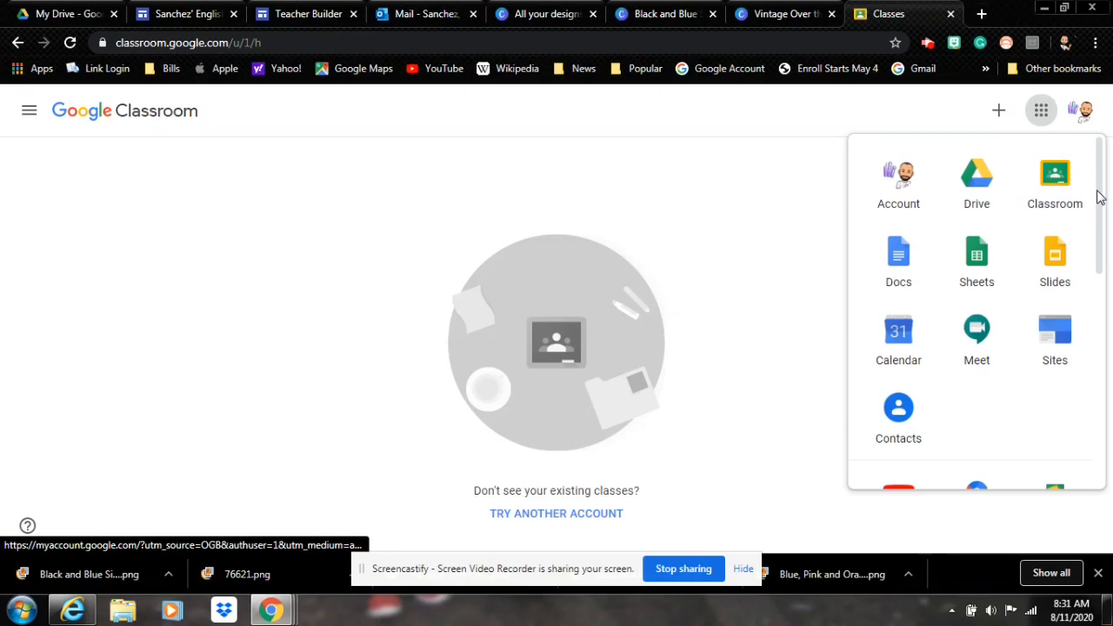
mouse_move(1098, 194)
mouse_down()
mouse_move(1078, 409)
mouse_move(1099, 174)
mouse_up()
mouse_move(1101, 181)
mouse_down()
mouse_move(1093, 211)
mouse_move(1093, 174)
mouse_up()
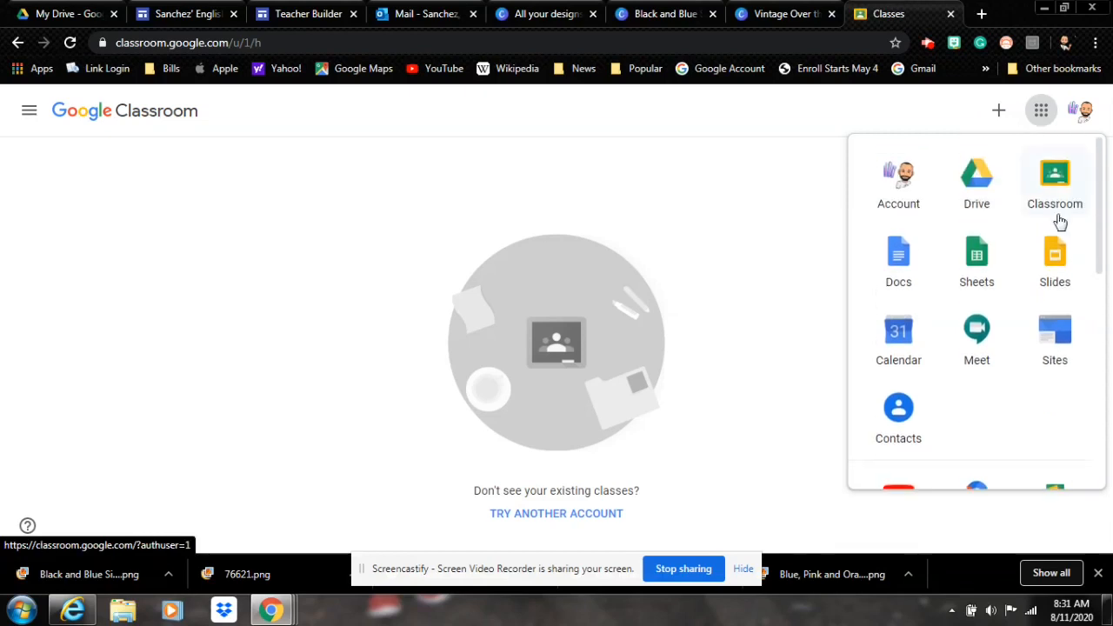
click(977, 181)
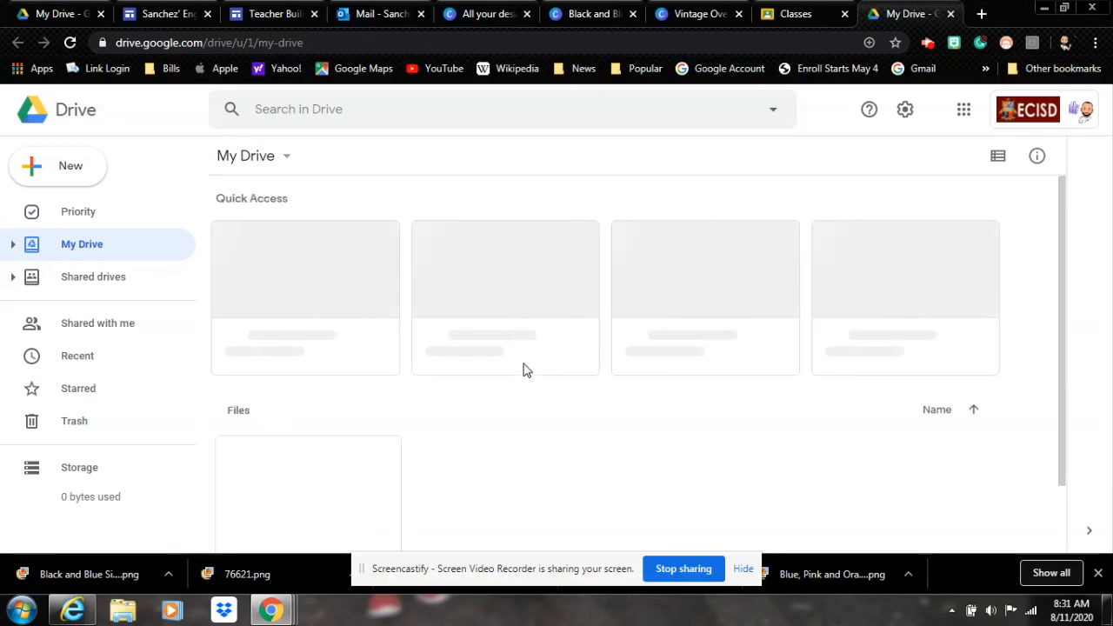
click(804, 18)
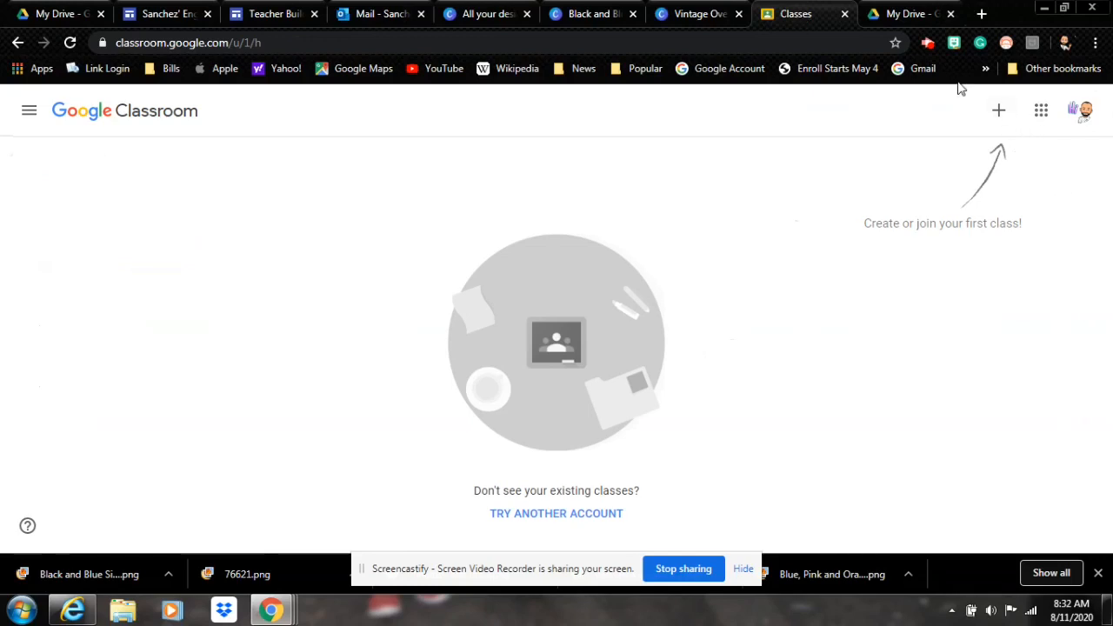
Step: View the Google accounts available for switching in Classroom and close the account list
click(1083, 112)
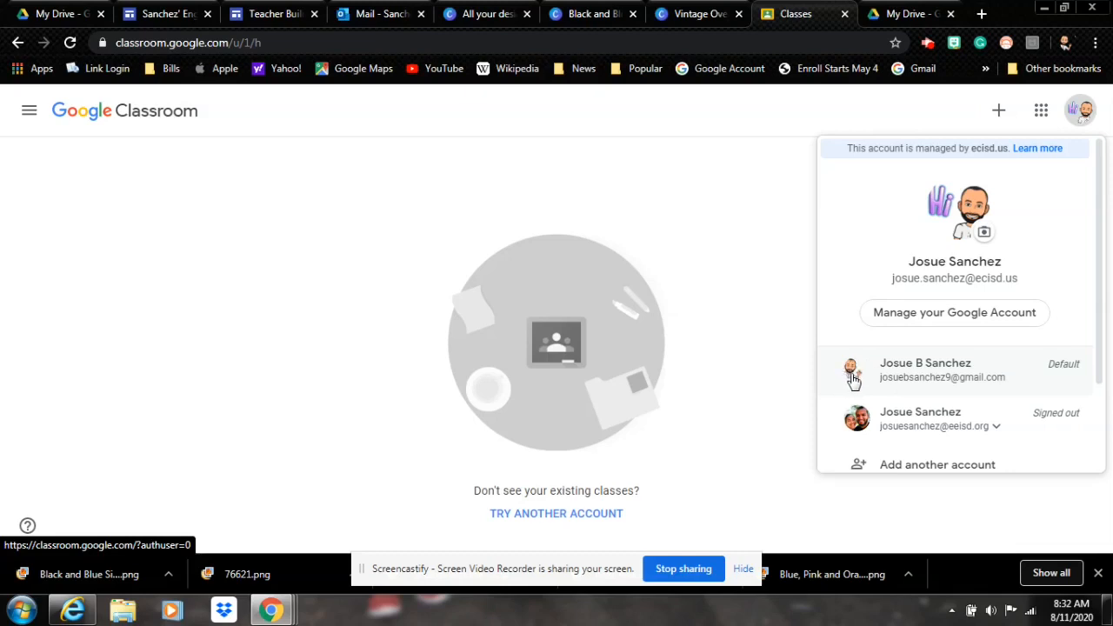
click(785, 177)
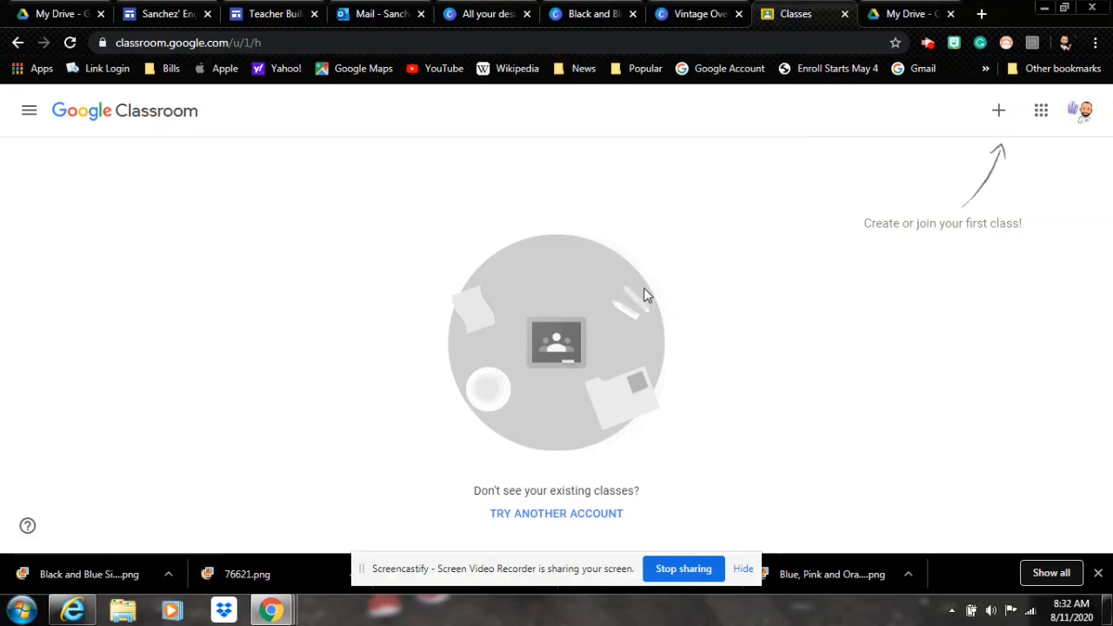
Step: Create a class named Sandbox with section 1, subject Google Classroom and room 107
click(998, 110)
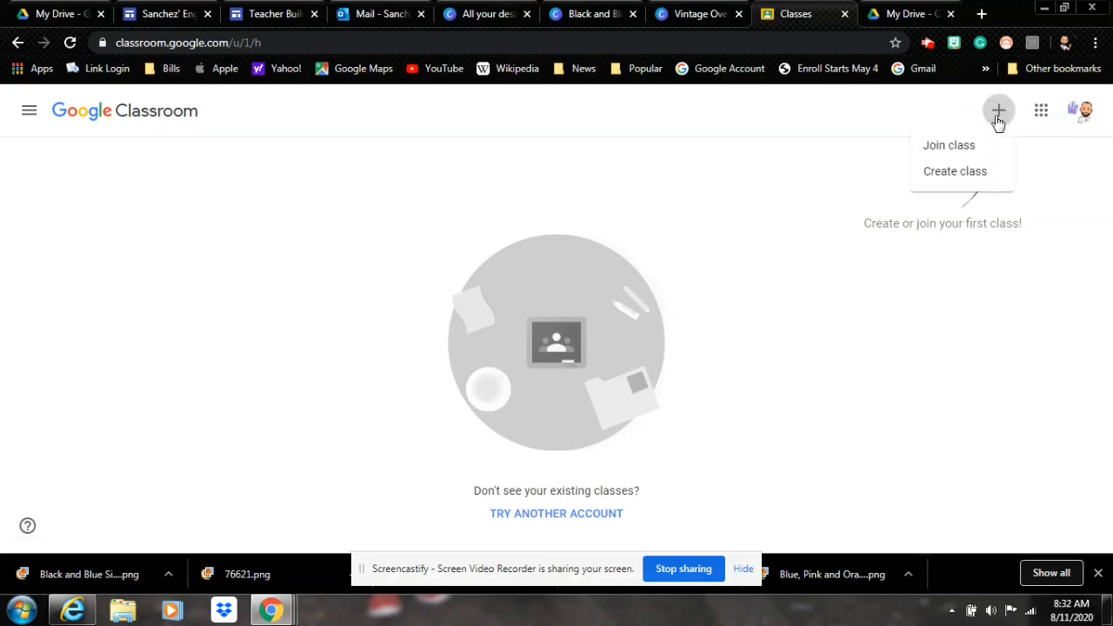
click(975, 177)
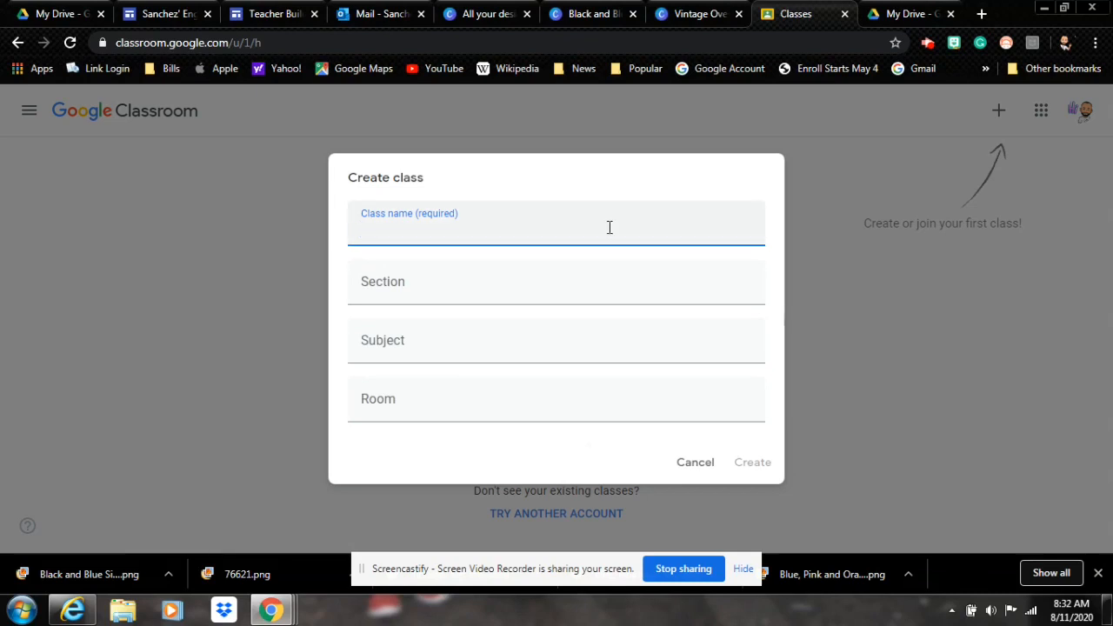
text(Sandbox)
click(509, 288)
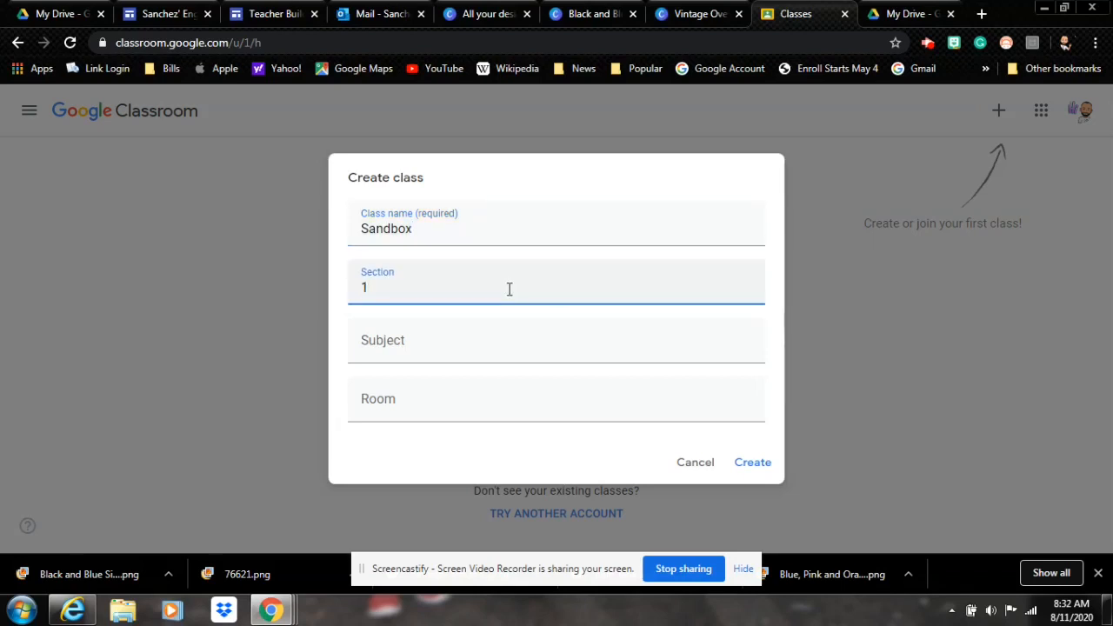
click(482, 348)
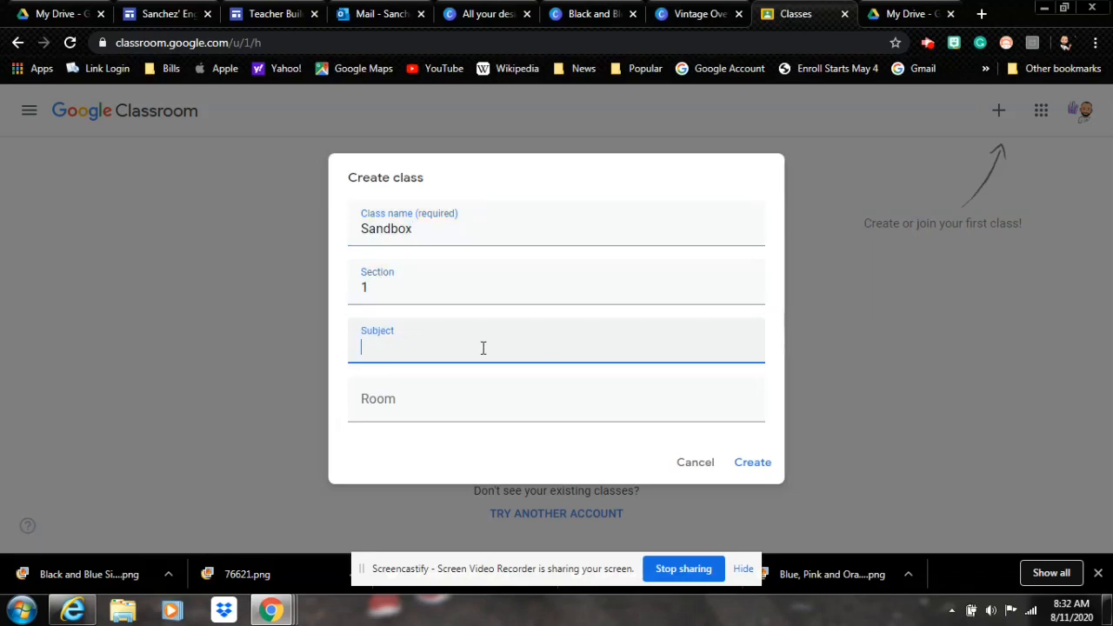
text(Google Classroom)
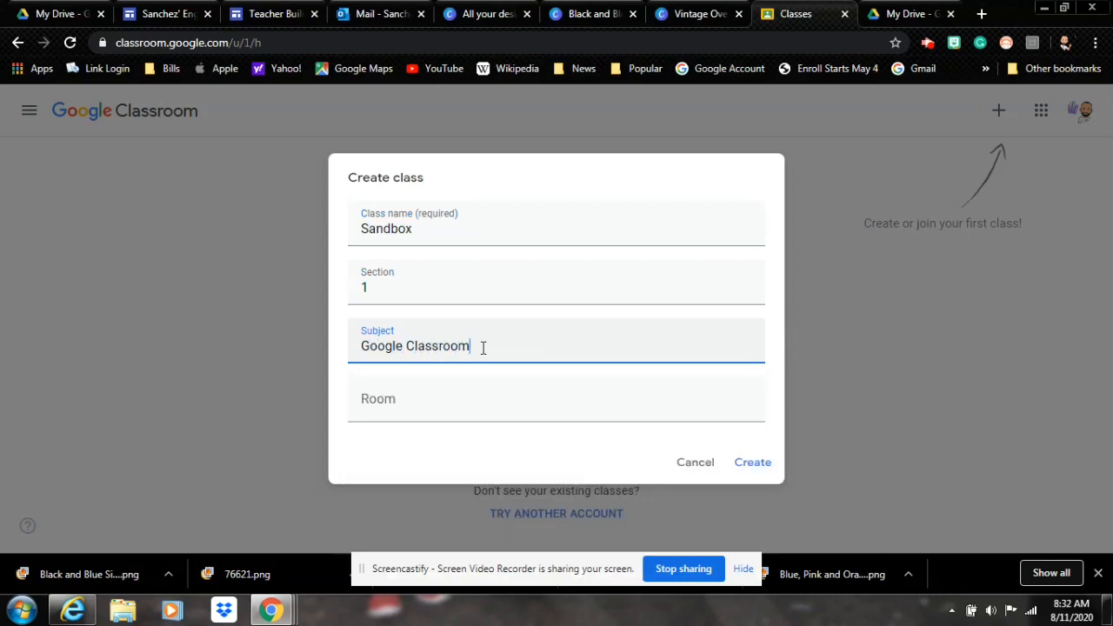
click(454, 399)
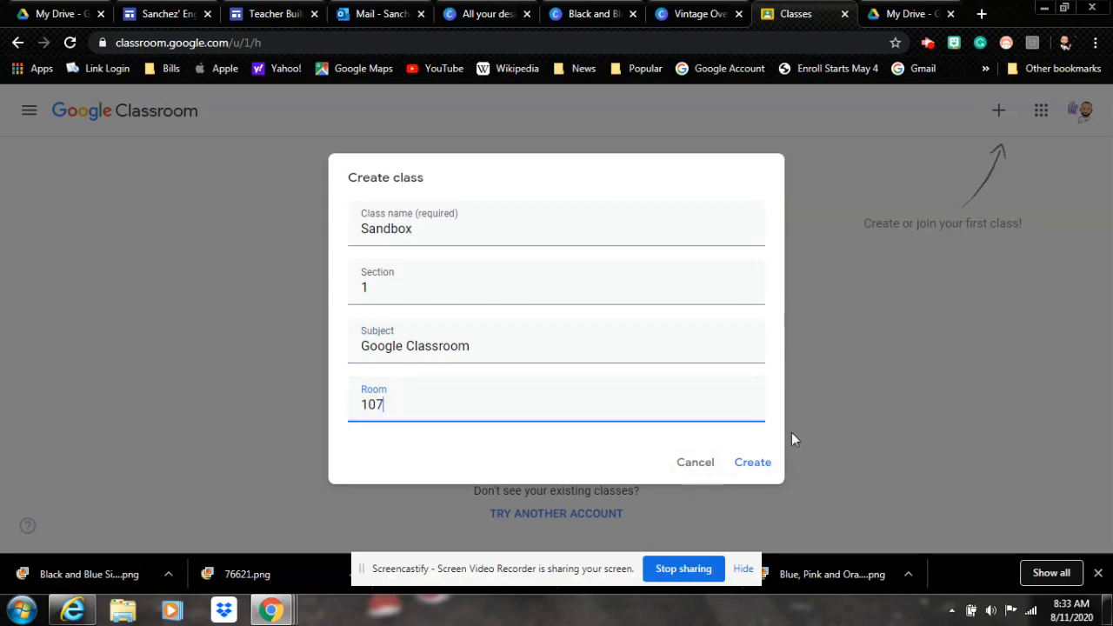
click(754, 463)
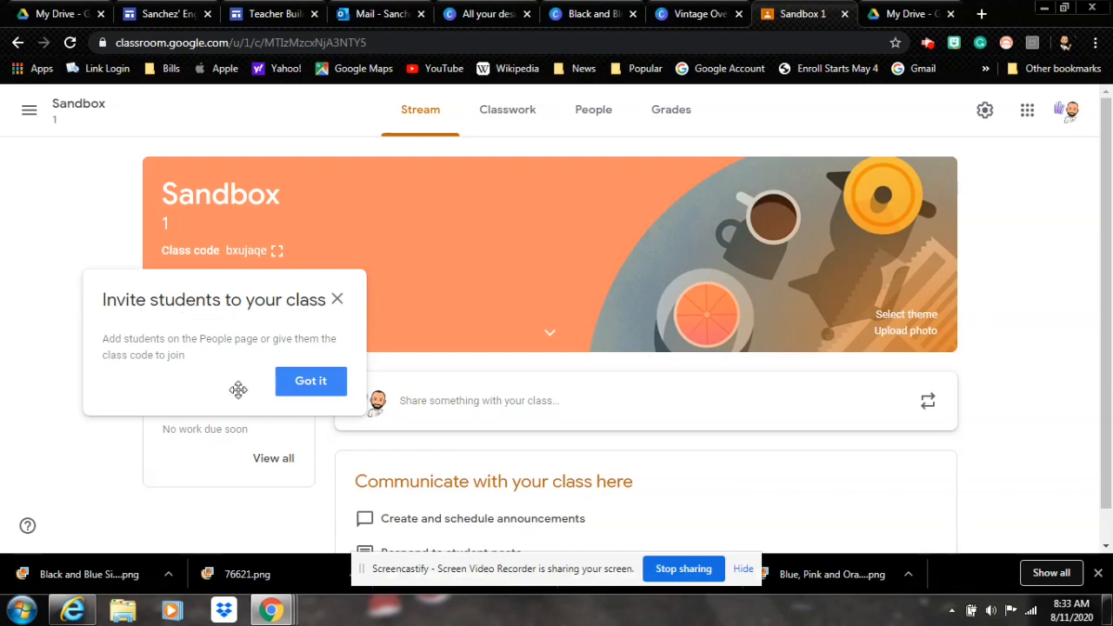
Step: Dismiss the student invitation tip and view the Sandbox class code enlarged
click(310, 383)
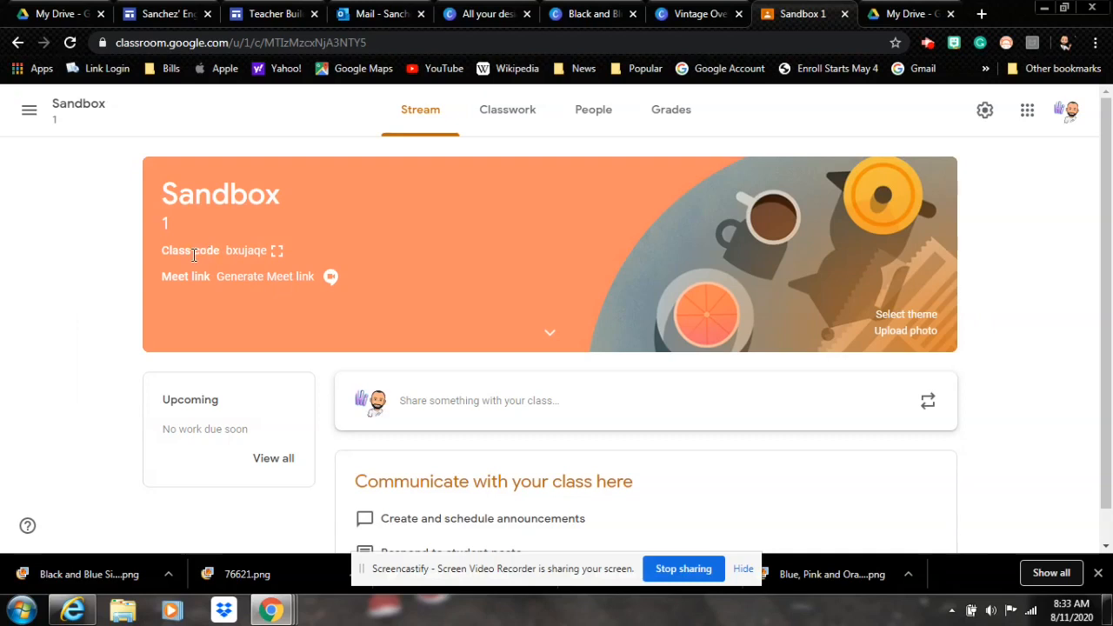
click(275, 252)
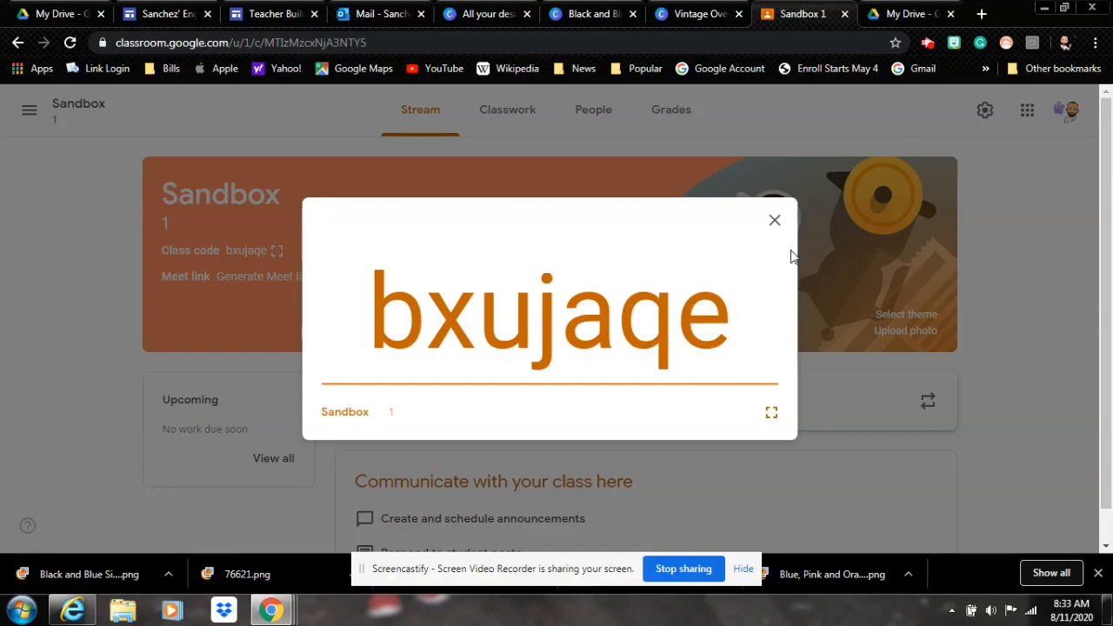
click(775, 222)
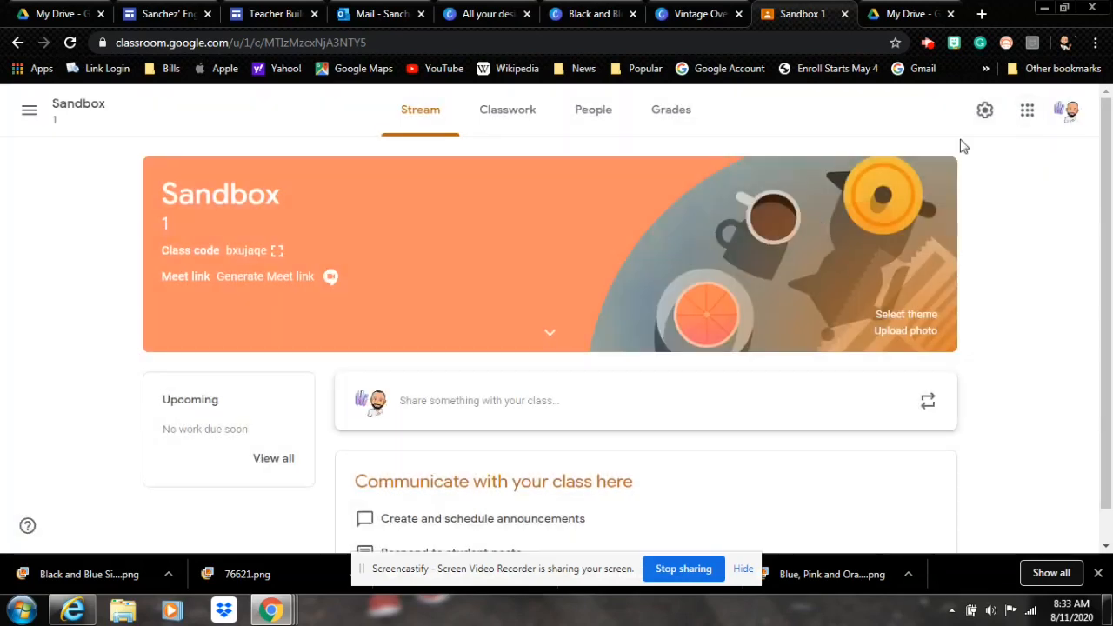
Step: Return to the Classroom classes page and view the Join class form, closing it without entering a class code
click(1028, 109)
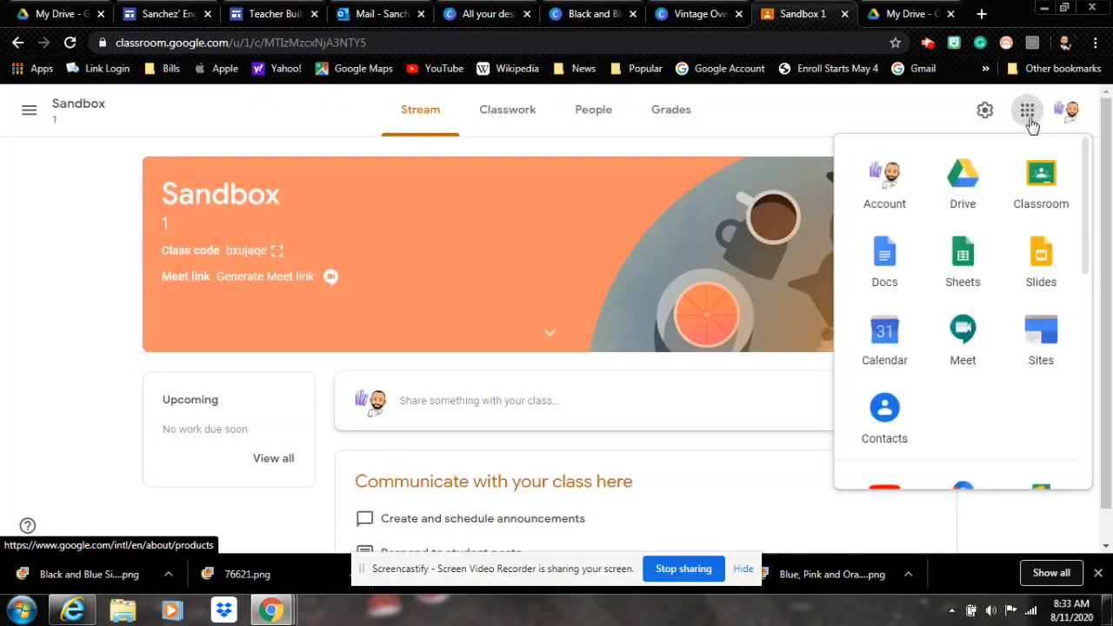
click(1042, 183)
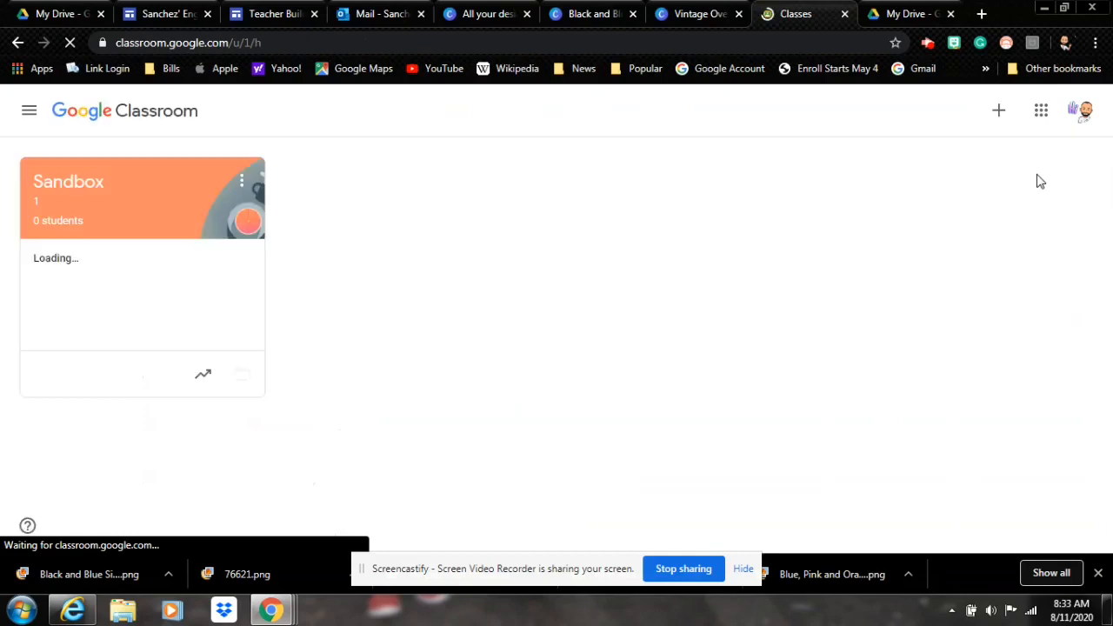
click(1000, 113)
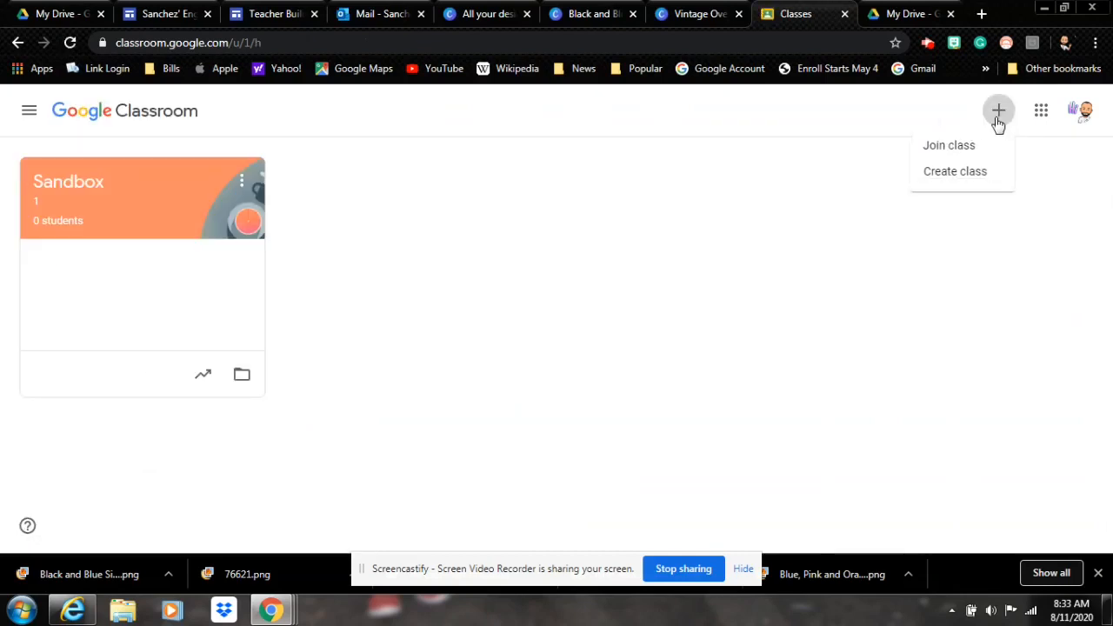
click(965, 157)
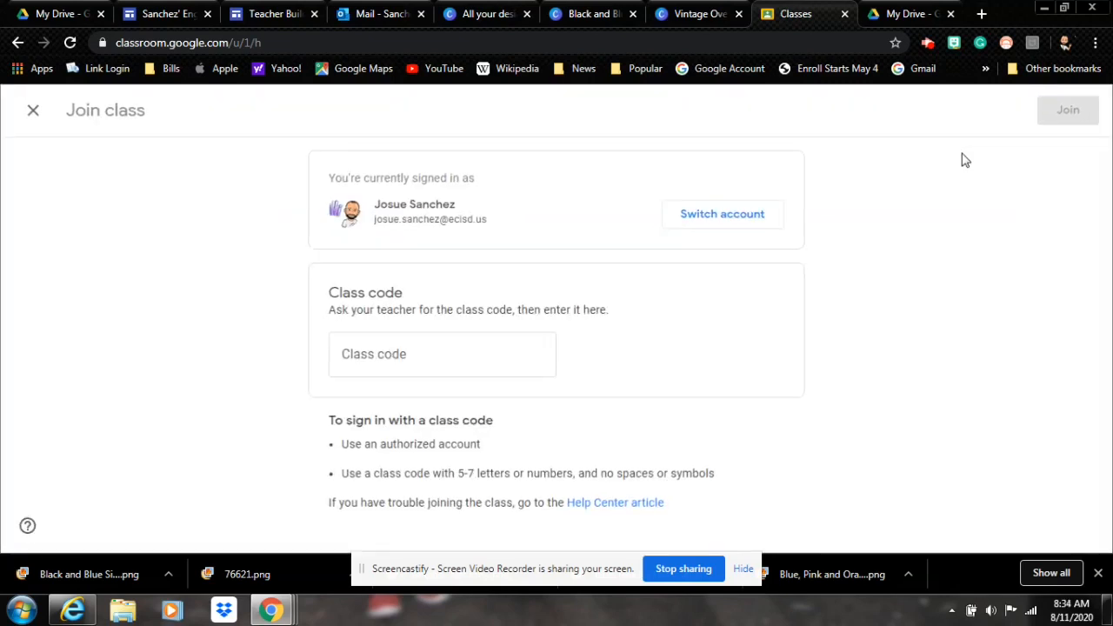
click(489, 340)
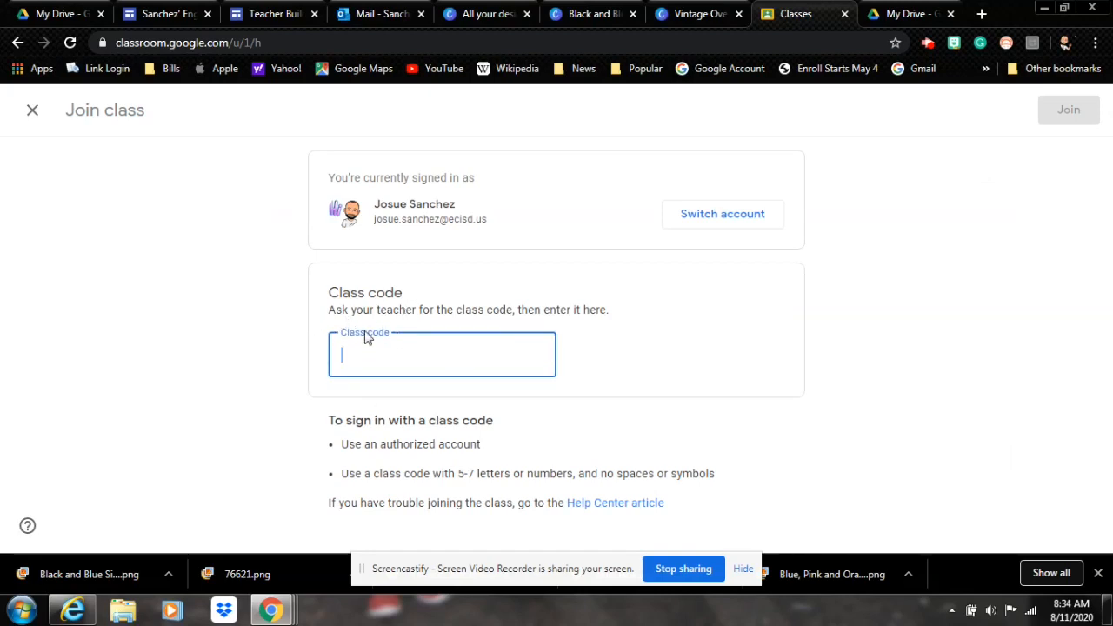
click(31, 112)
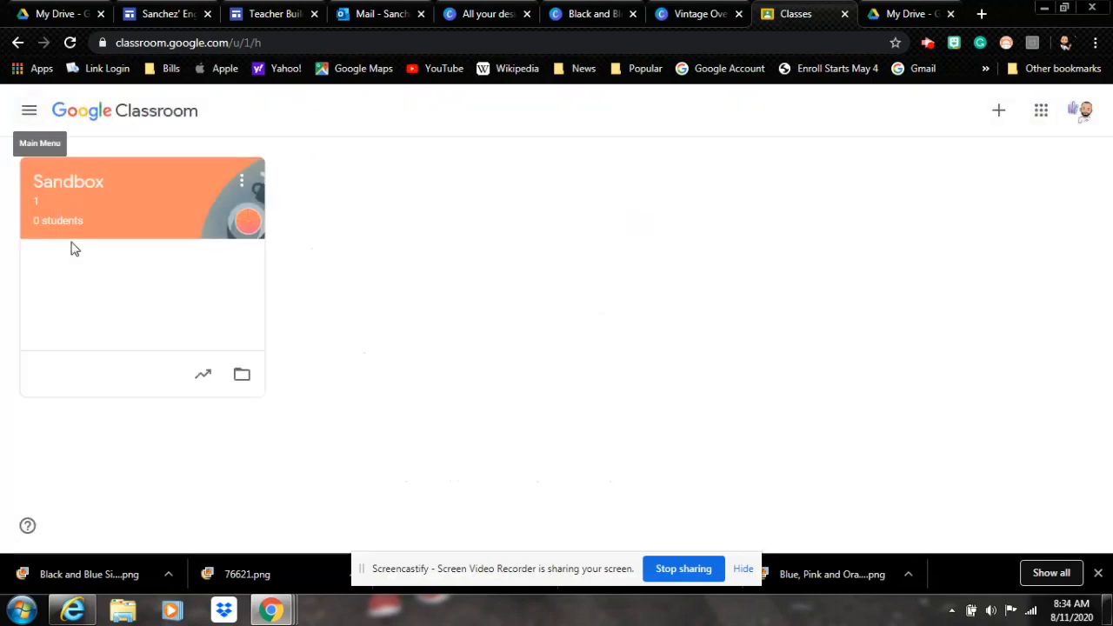
Step: Open the Sandbox class stream and dismiss the announcements tip
click(116, 209)
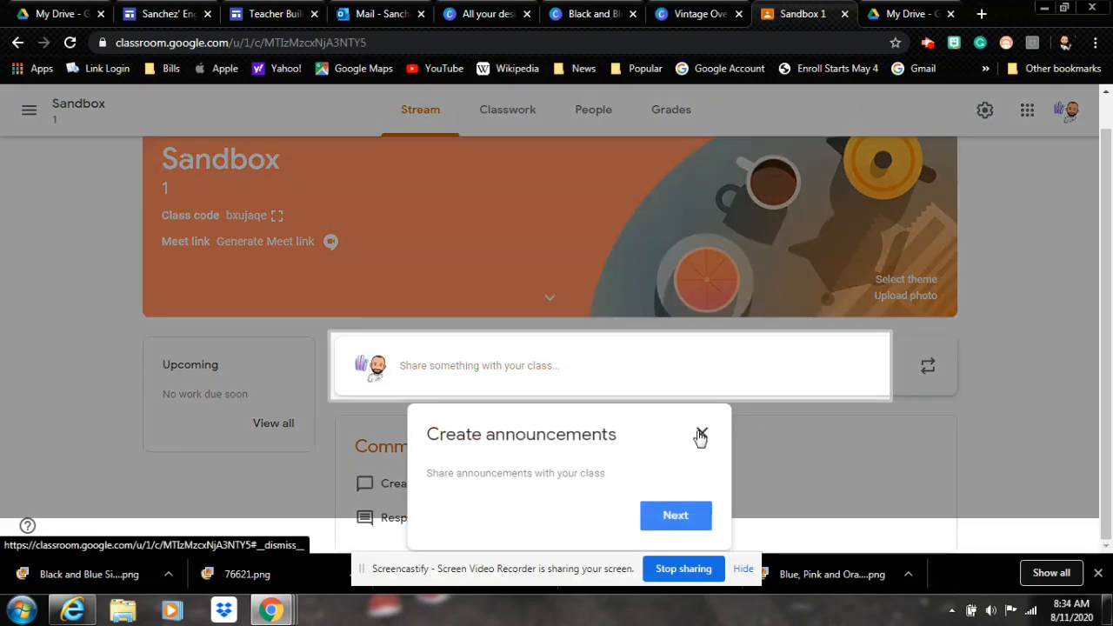
click(702, 433)
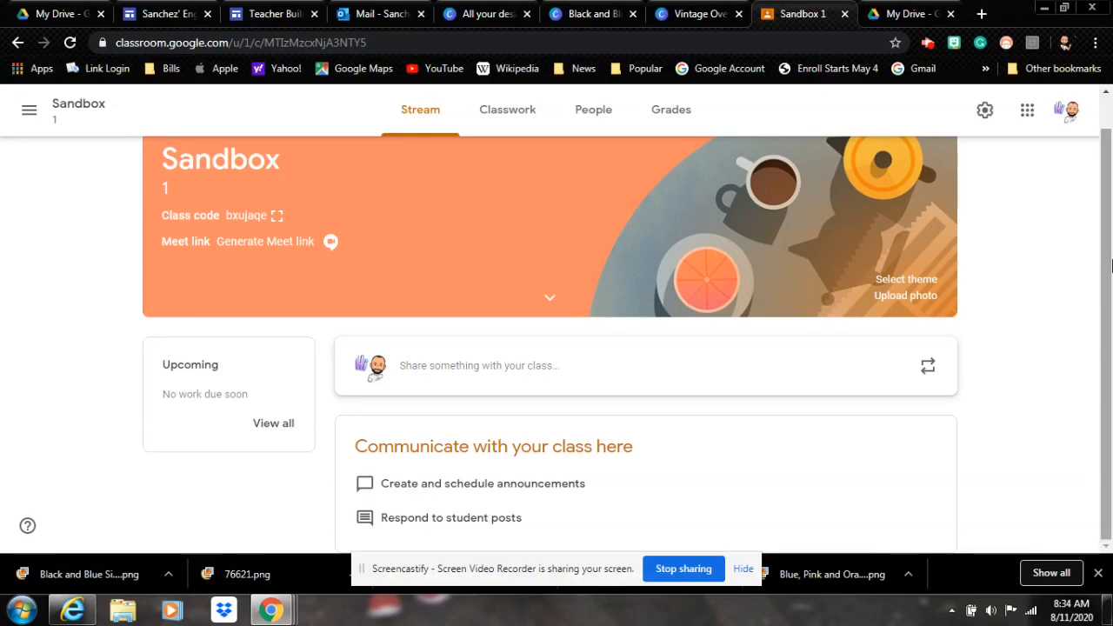
scroll(1109, 179, up, 1)
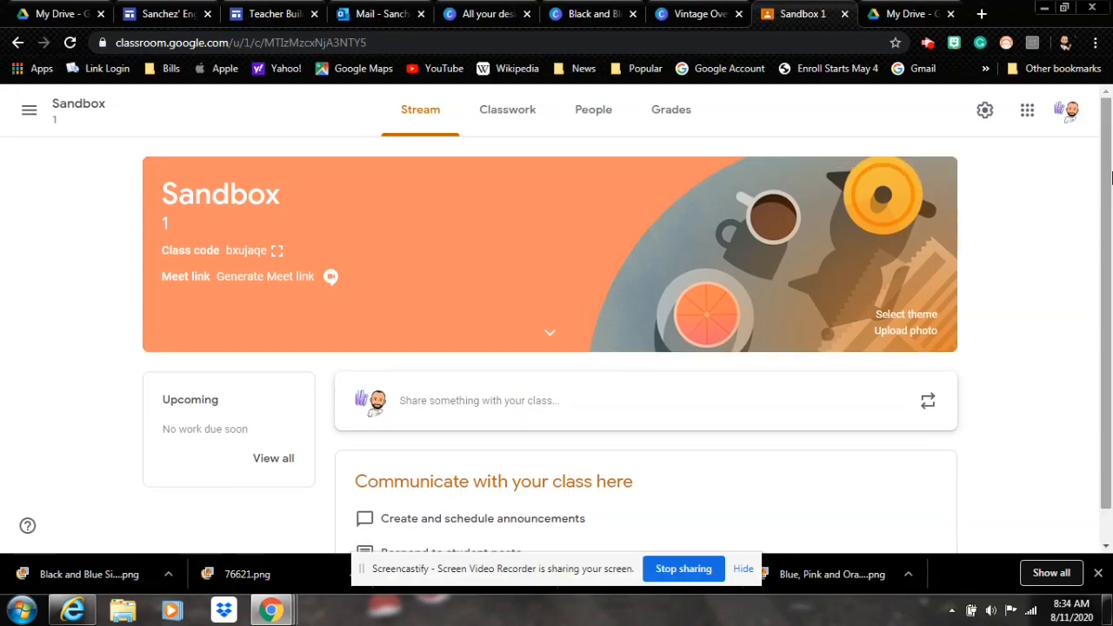
Step: Show the Sandbox class's people and view the student invitation dialog, closing it without inviting anyone
click(595, 114)
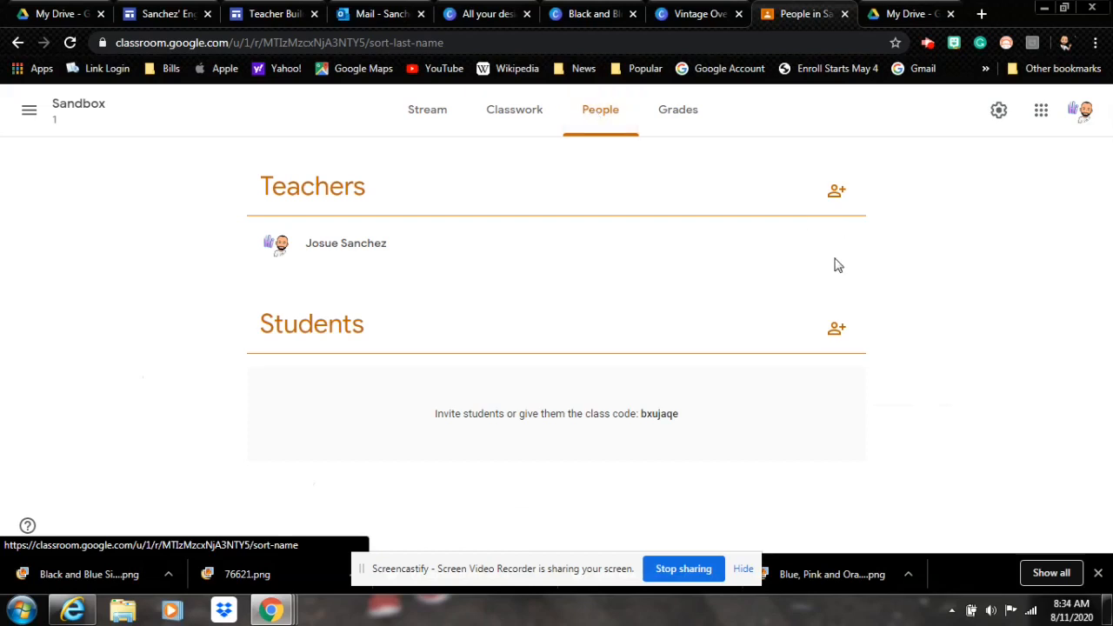
click(837, 328)
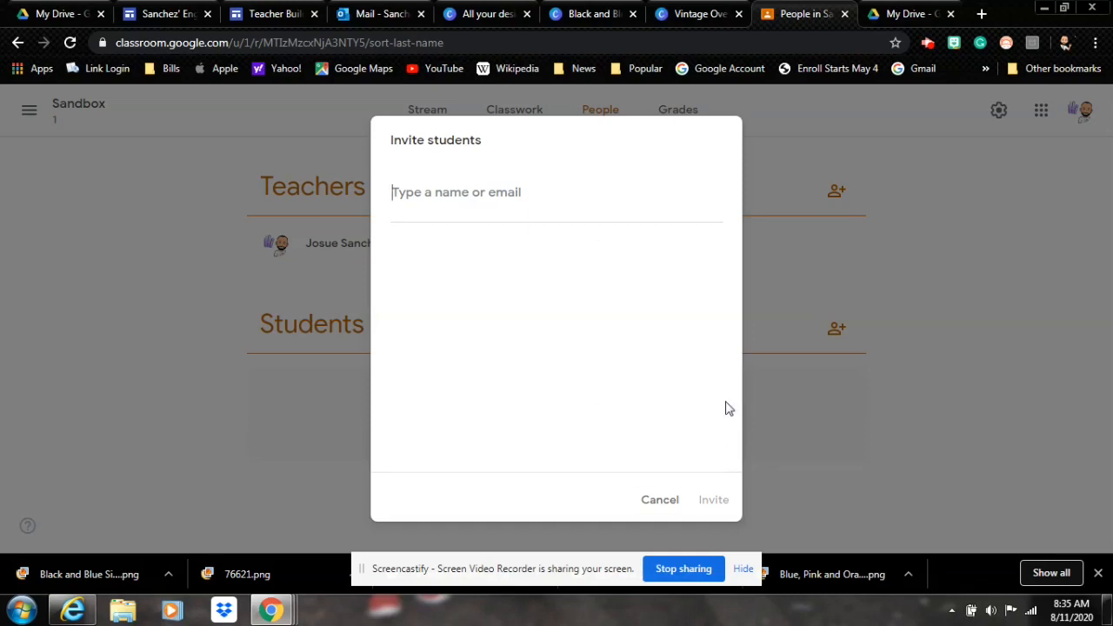
click(666, 510)
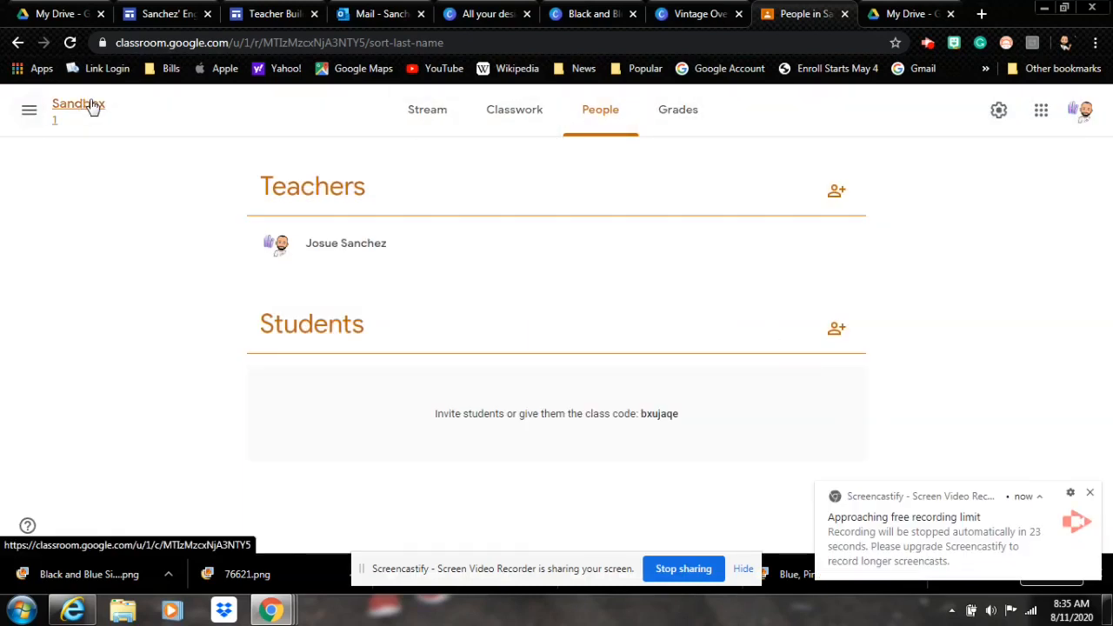
click(1092, 496)
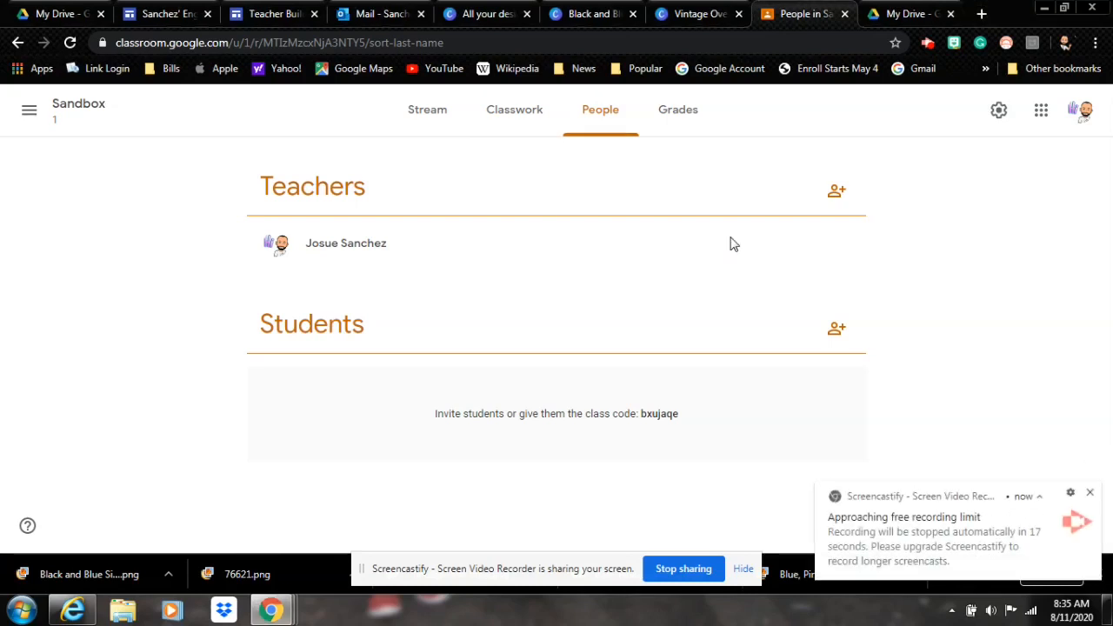
click(1089, 496)
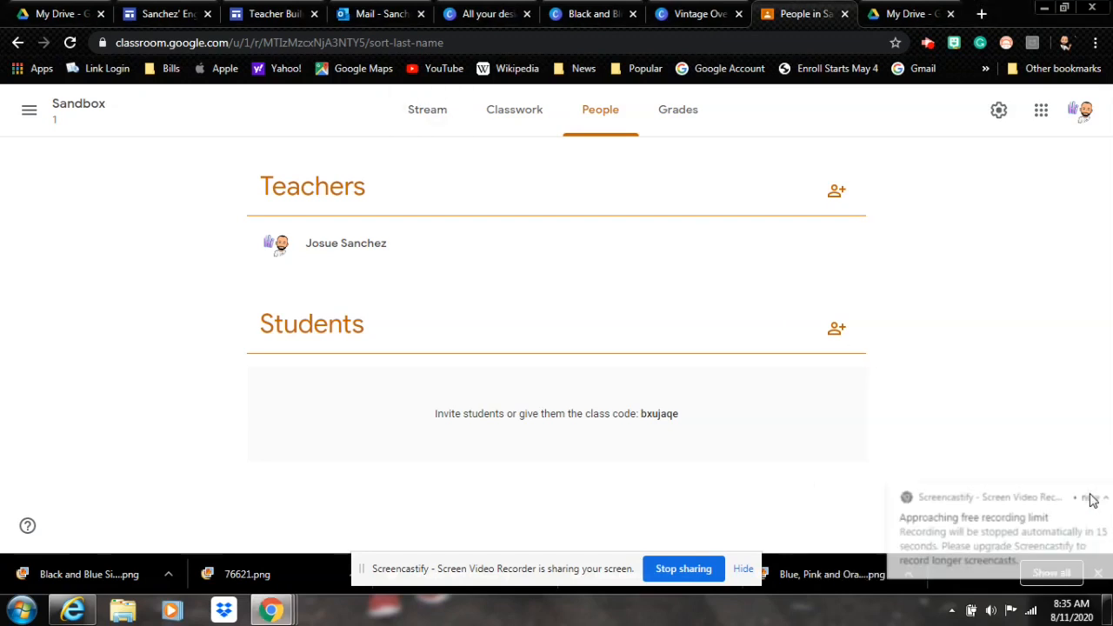